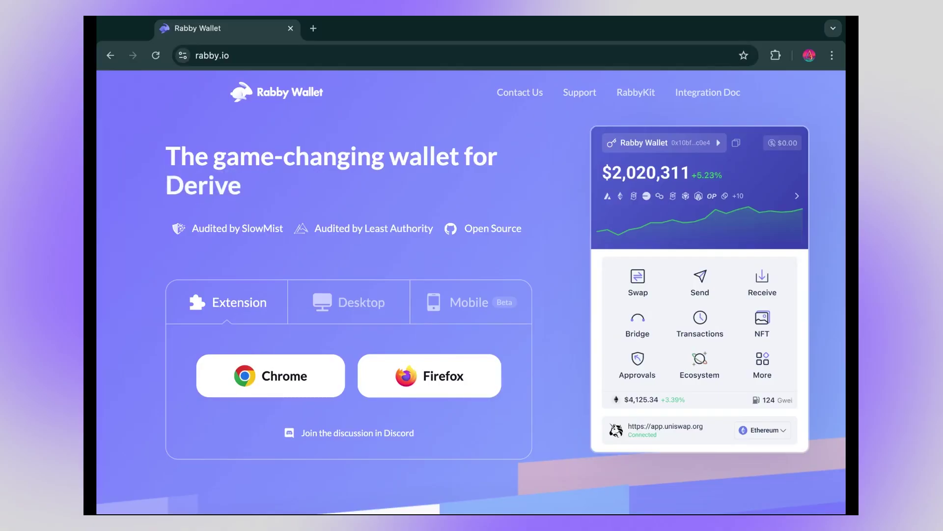
From rabby.io's Extension download options, open the Rabby Wallet Chrome Web Store listing.
left_click(248, 58)
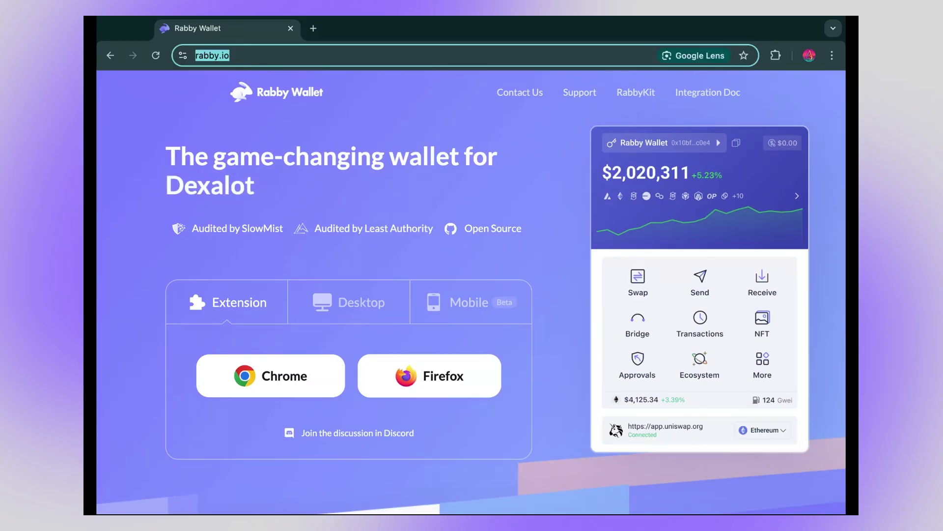
left_click(278, 270)
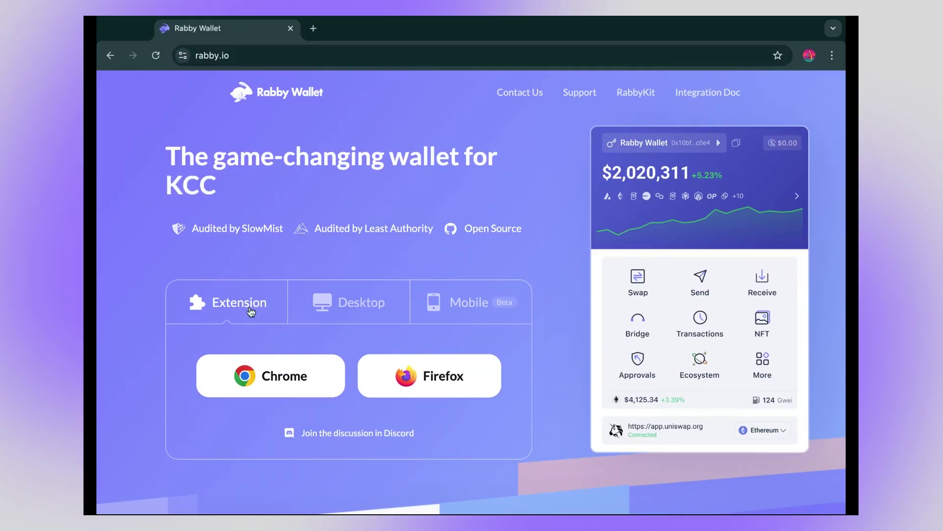
left_click(468, 311)
left_click(238, 305)
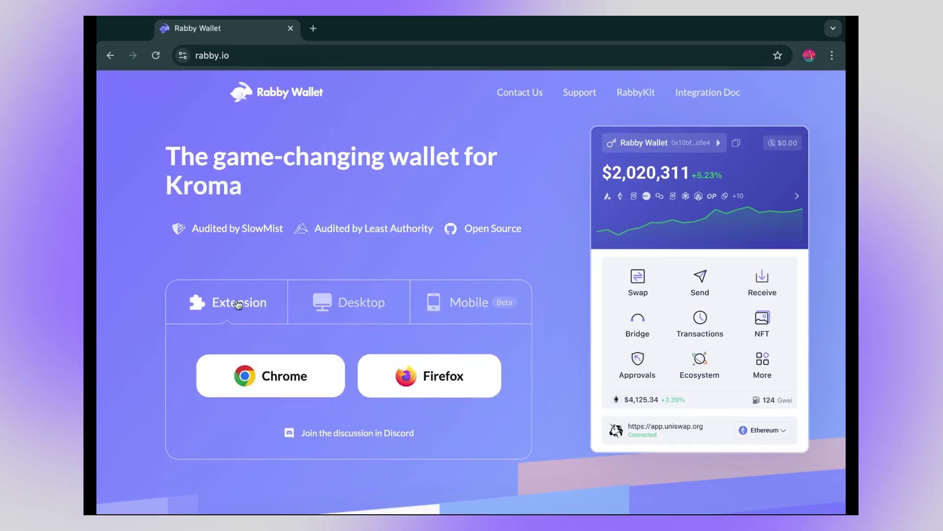
left_click(288, 388)
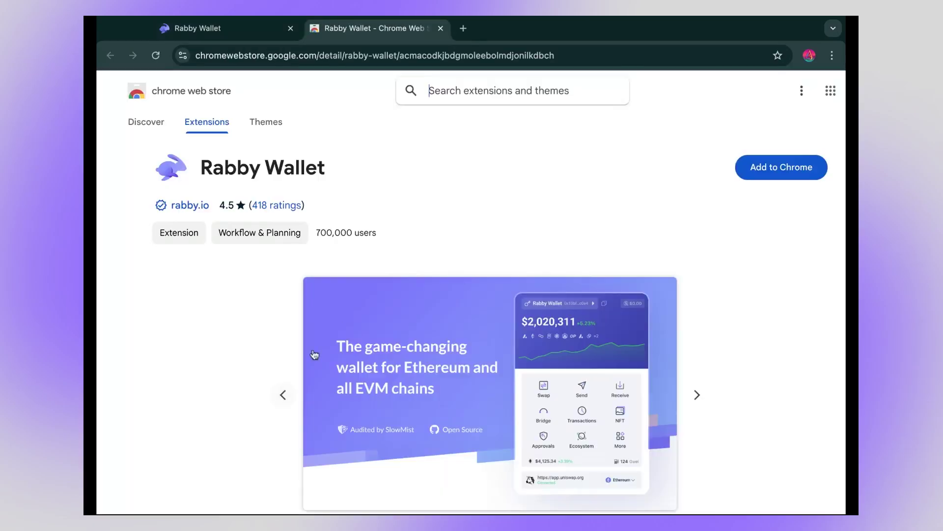
Add the Rabby Wallet extension to Chrome from its Web Store listing.
left_click(776, 176)
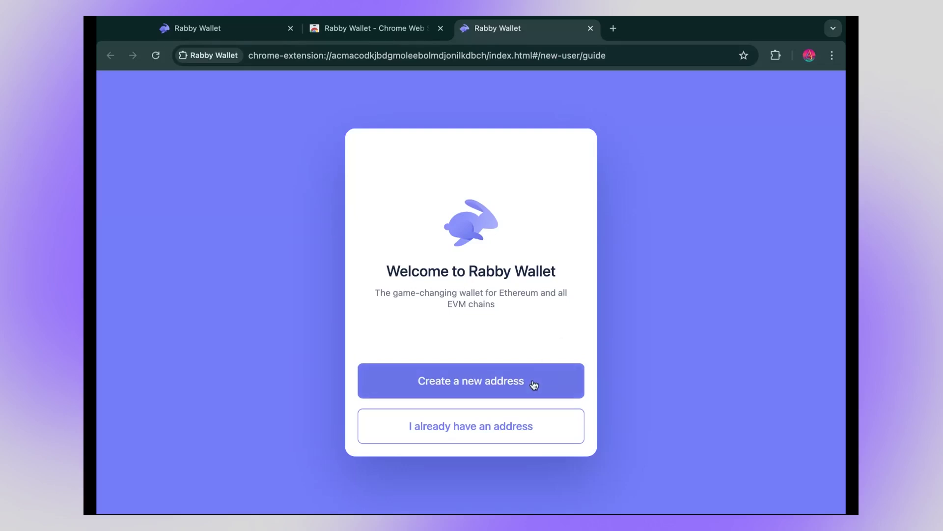
Choose to create a new address on the Rabby welcome page.
left_click(534, 384)
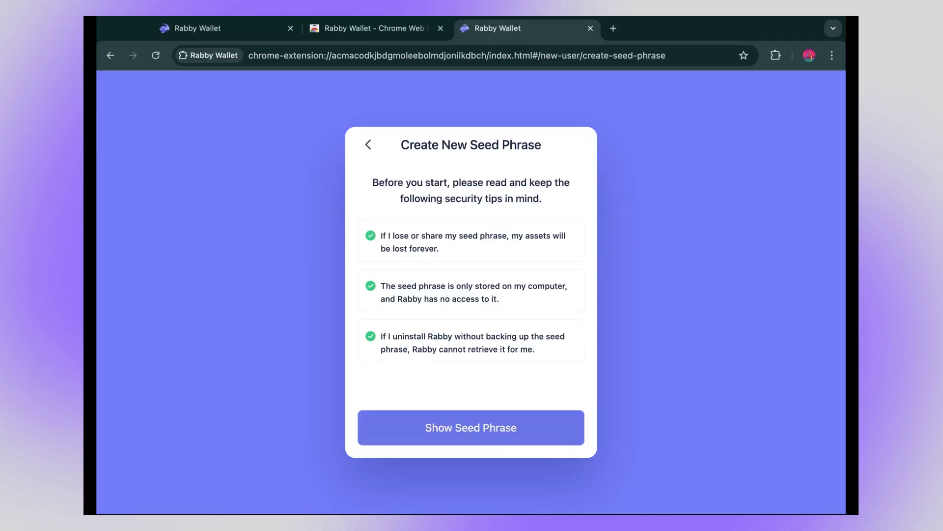
Reveal the new seed phrase and confirm the wallet password.
left_click(503, 443)
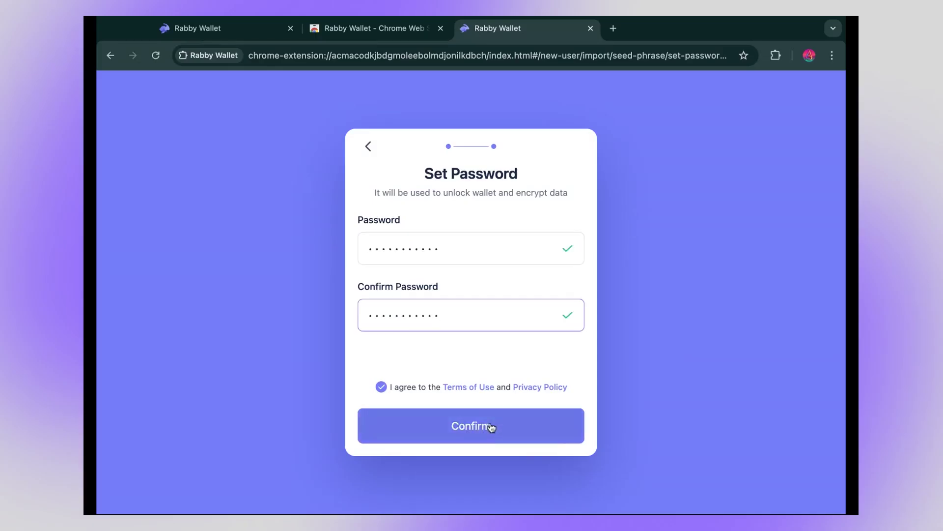
left_click(493, 416)
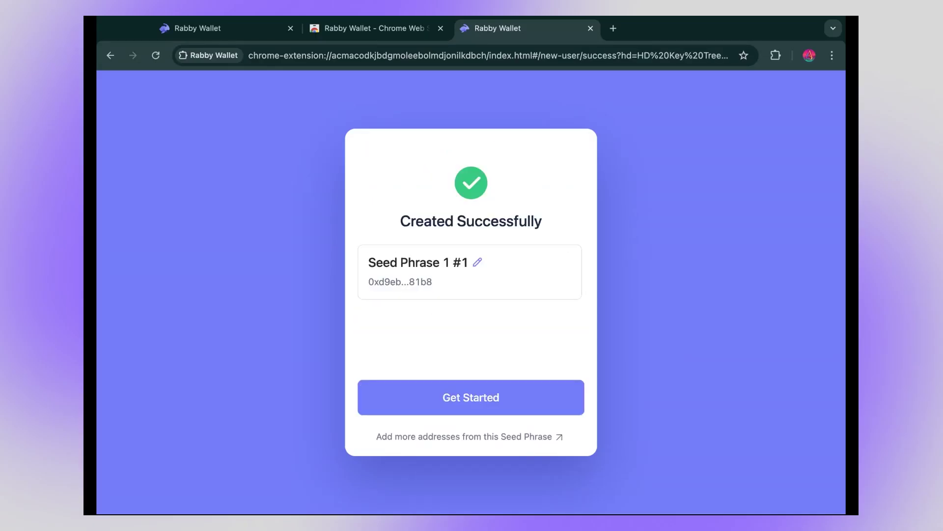
Continue past the wallet creation success screen.
left_click(484, 400)
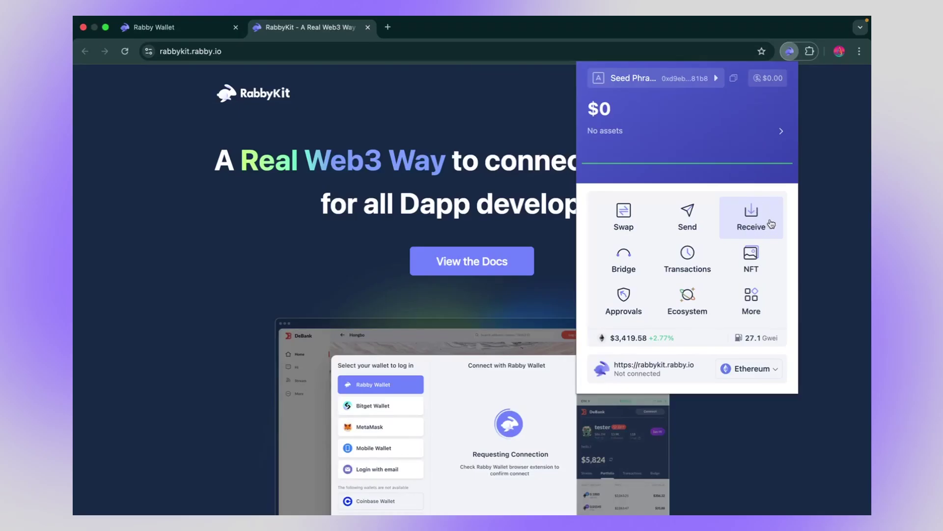
Search for OP in the Receive chain list, pin it, and select it as the receiving chain.
left_click(771, 223)
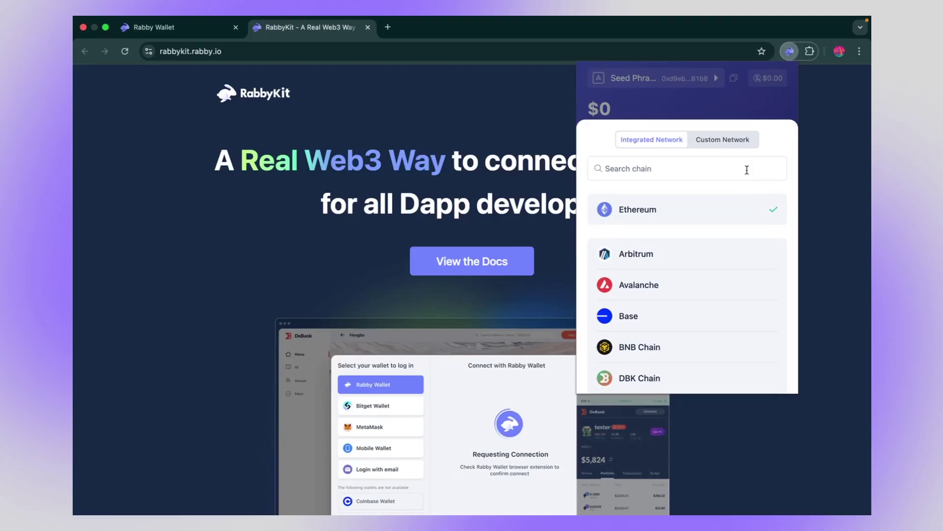
left_click(747, 170)
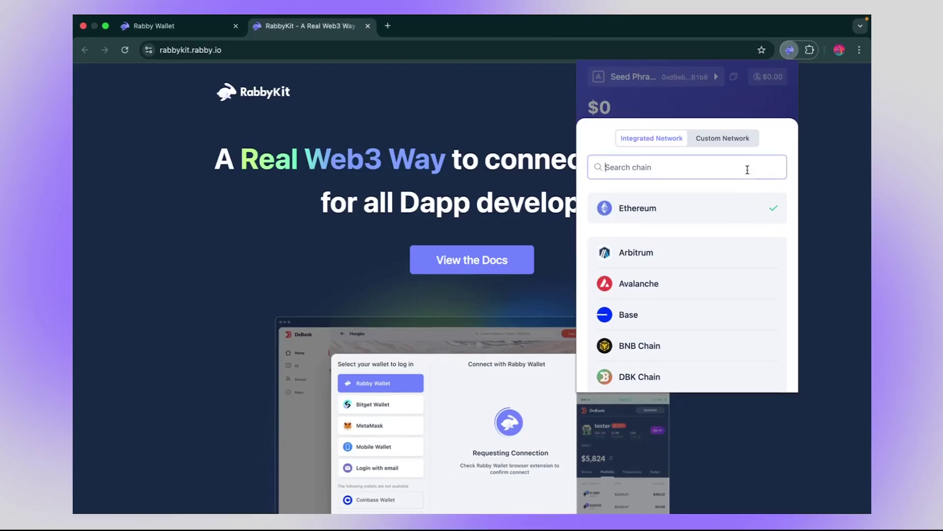
type("oP")
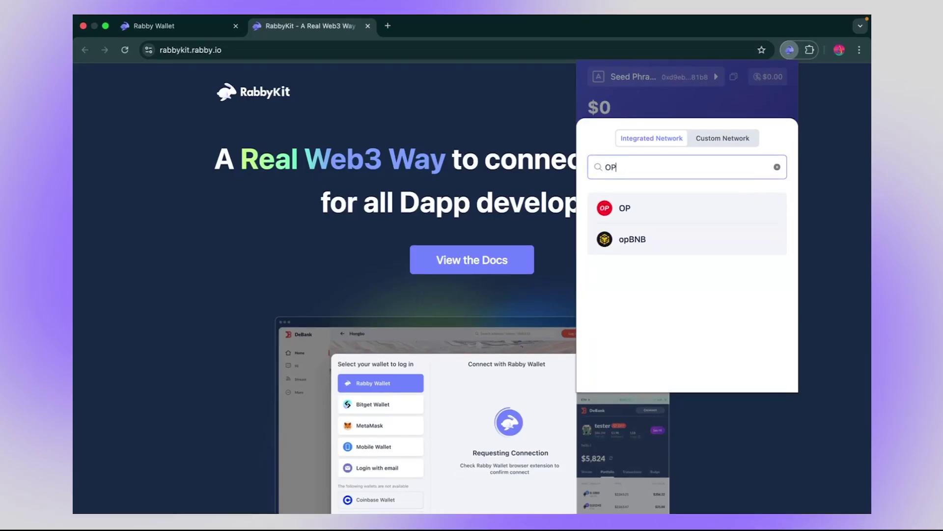
left_click(774, 210)
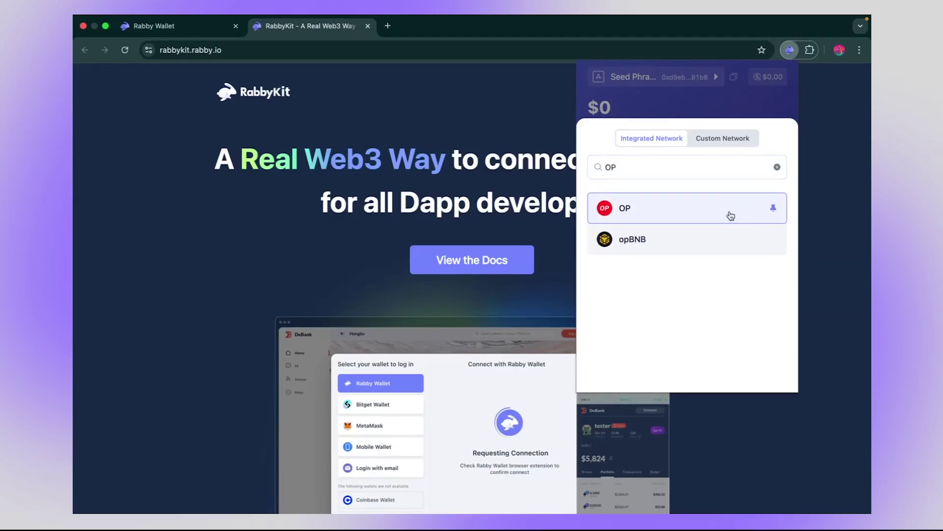
left_click(731, 215)
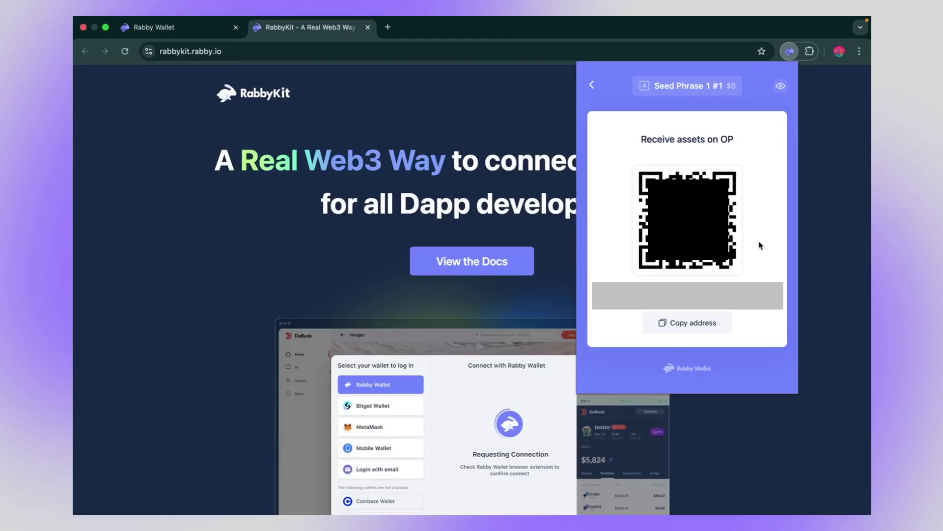
Copy the OP receiving address.
left_click(712, 324)
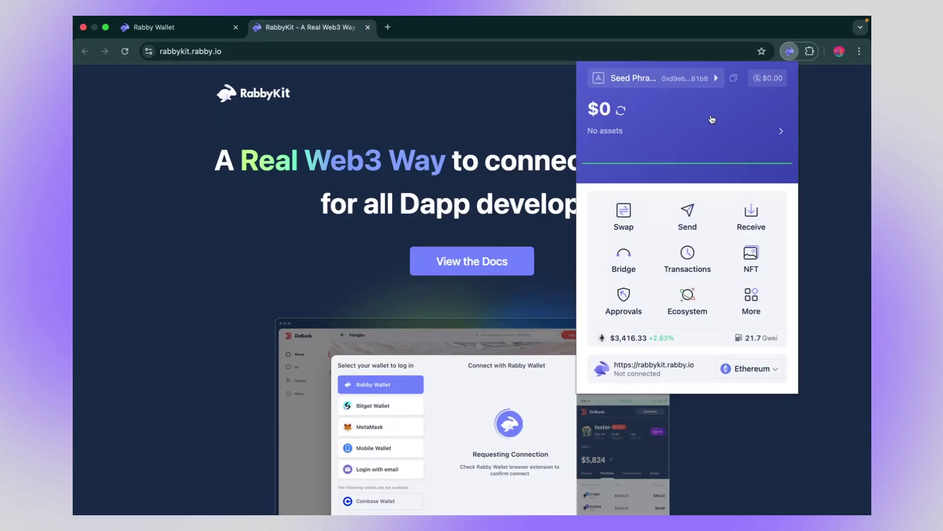
Change the current address's note from Seed Phrase 1 #1 to 'Test One Wallet'.
left_click(681, 78)
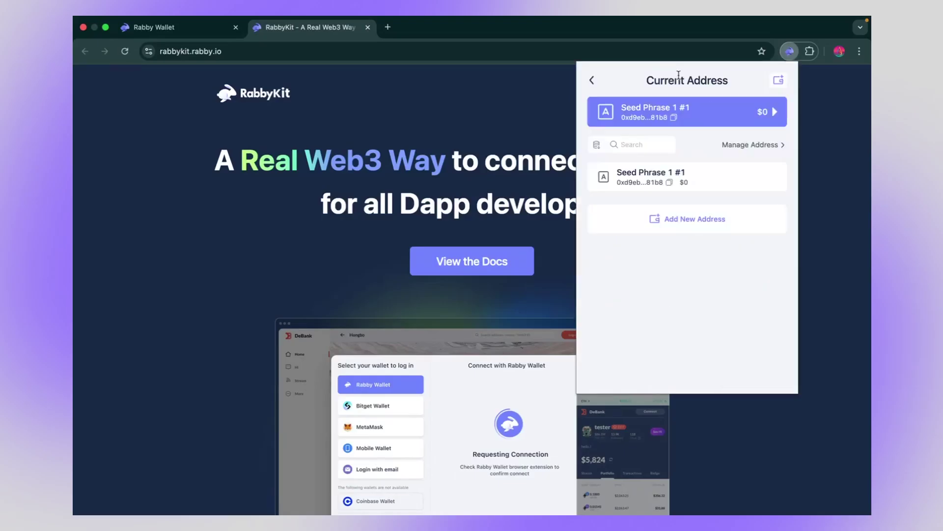
left_click(732, 112)
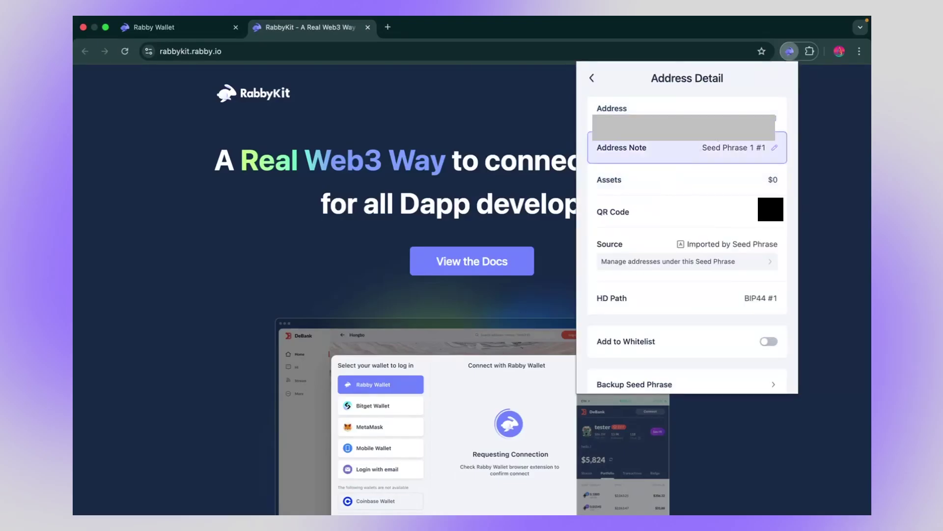
left_click(778, 148)
key("BackSpace")
key("BackSpace")
key("BackSpace")
key("BackSpace")
key("BackSpace")
key("BackSpace")
key("BackSpace")
key("BackSpace")
key("BackSpace")
key("BackSpace")
key("BackSpace")
key("BackSpace")
key("BackSpace")
key("BackSpace")
key("BackSpace")
key("BackSpace")
type("Test One Wallet")
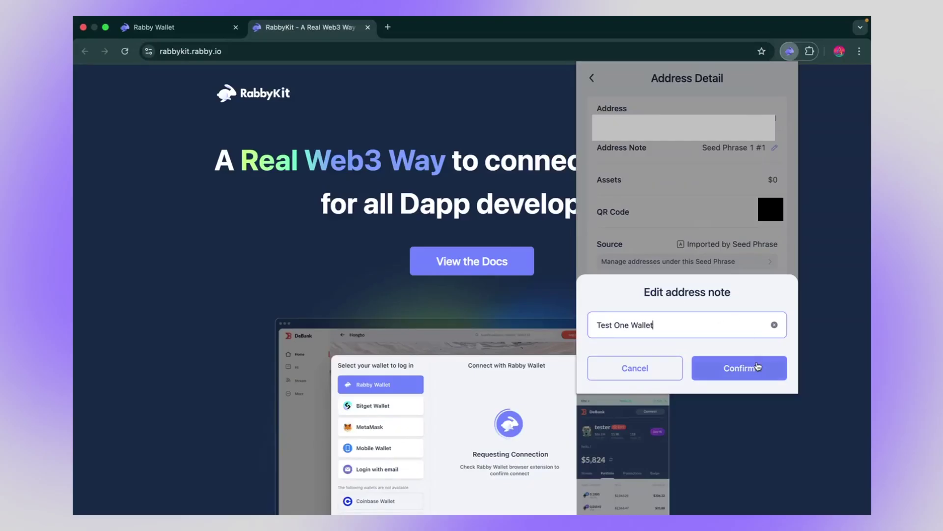
left_click(760, 368)
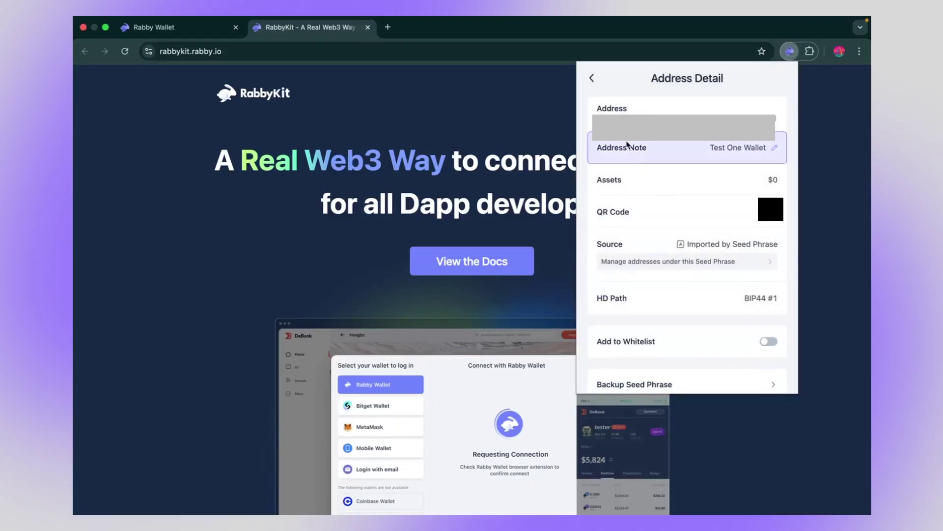
left_click(593, 79)
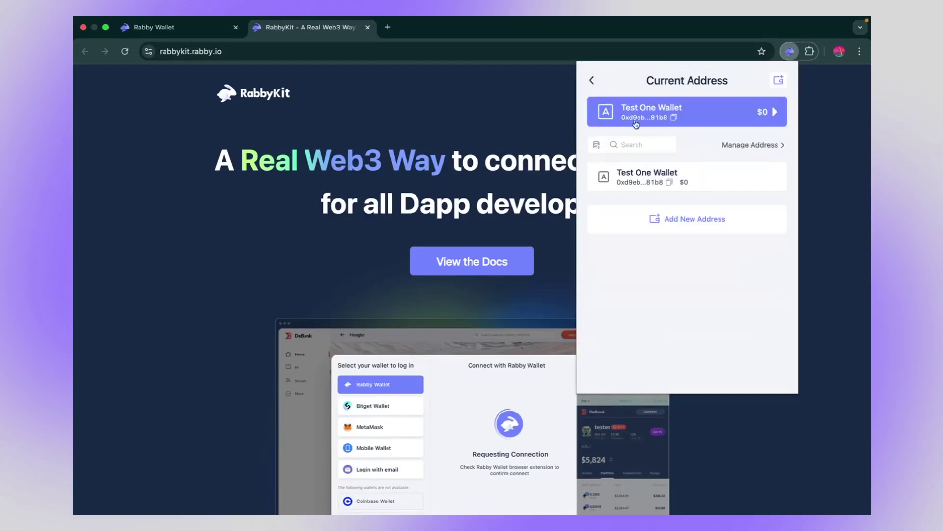
Return to the wallet home and check the 0.0050 ETH held on OP.
left_click(590, 81)
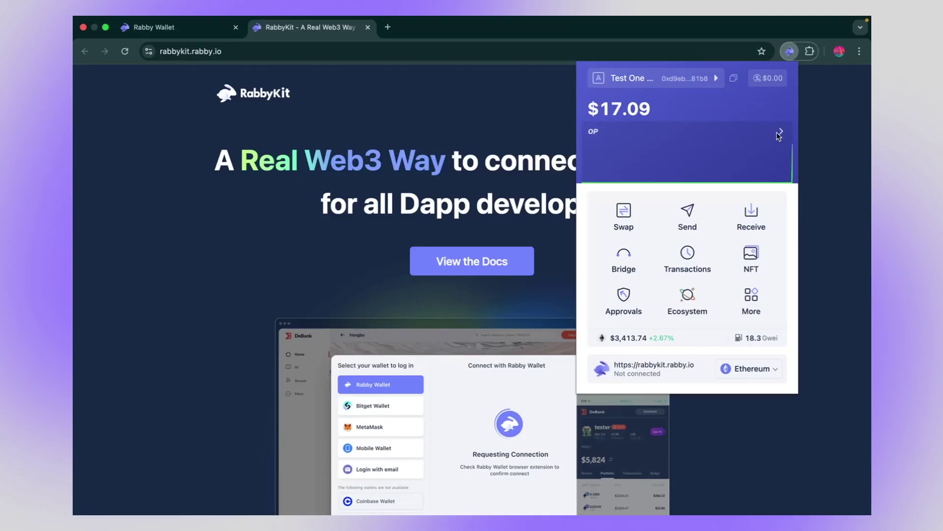
left_click(780, 133)
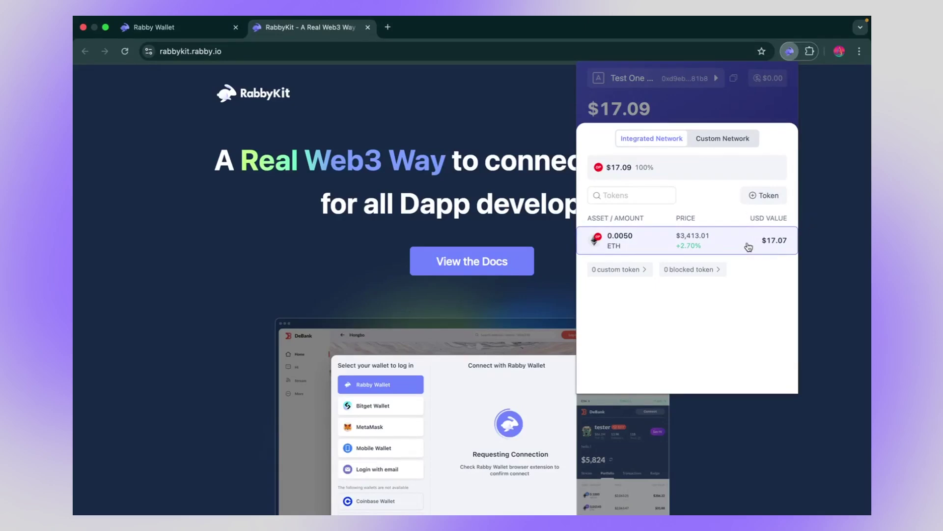
left_click(736, 105)
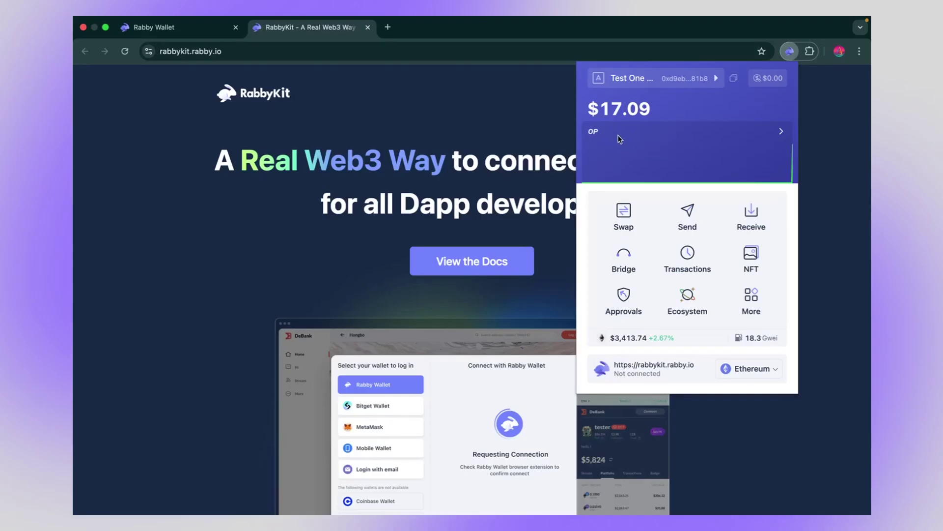
left_click(782, 133)
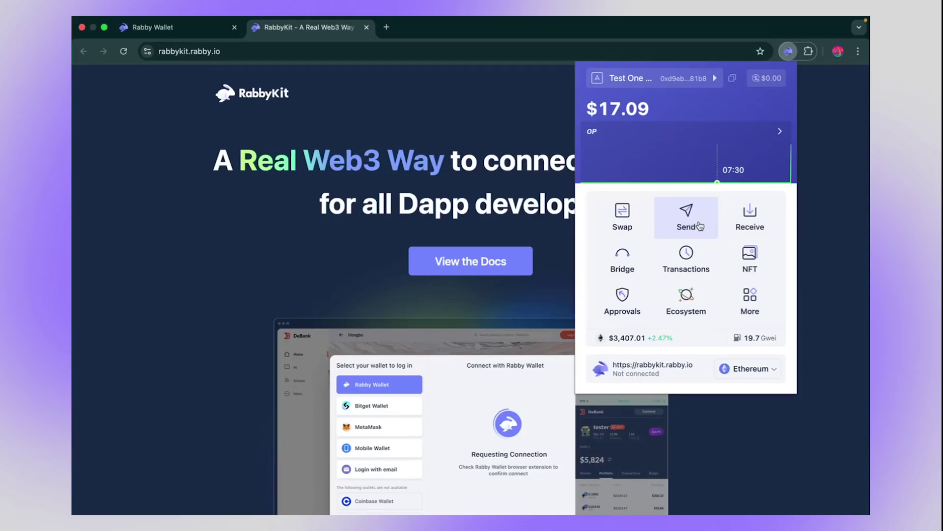
Send 0.0005 ETH on OP to the pasted address, allowing the unlisted recipient.
left_click(701, 297)
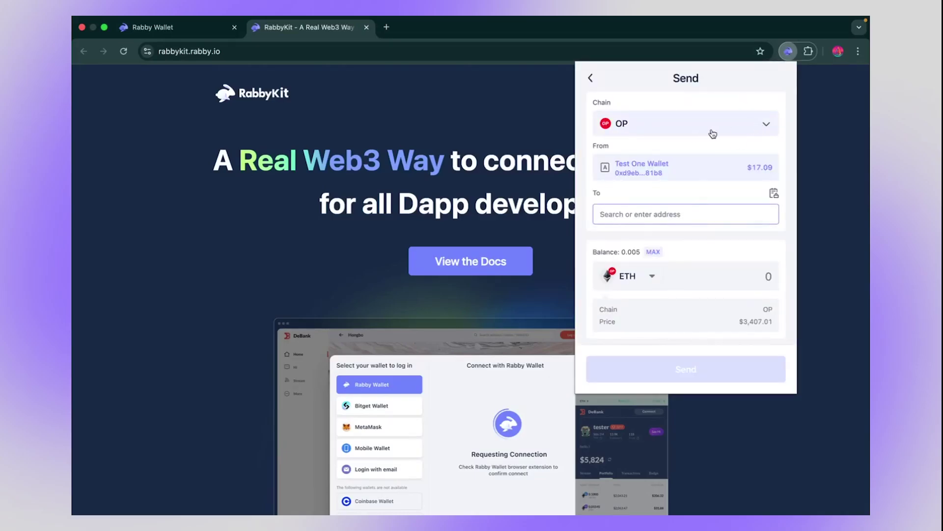
left_click(738, 127)
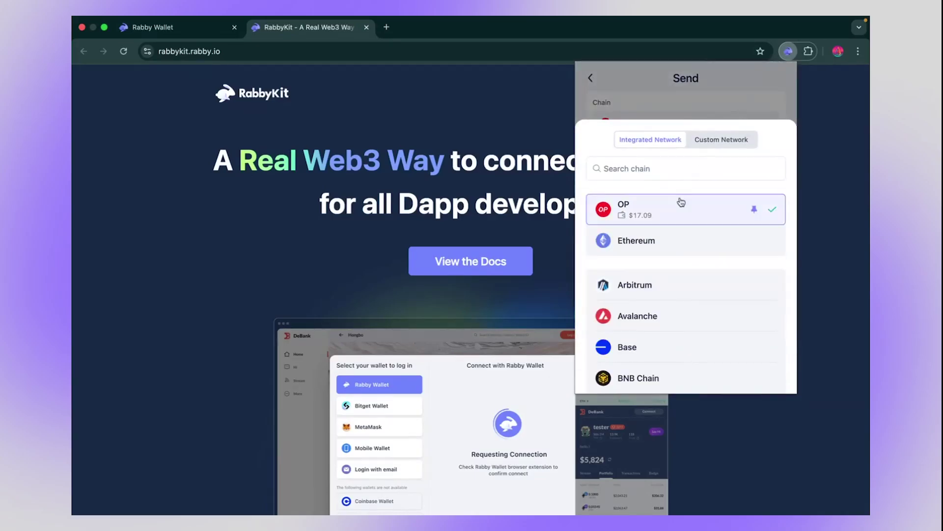
left_click(681, 211)
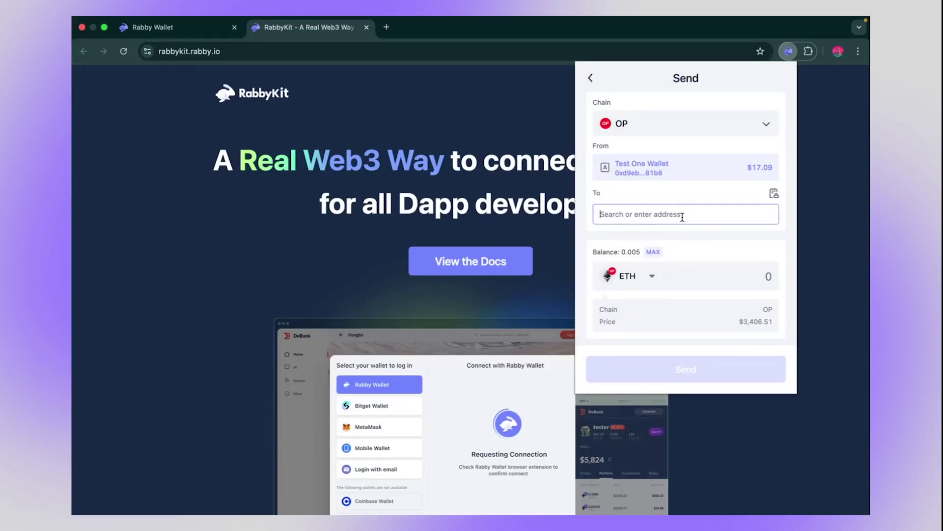
key("super+v")
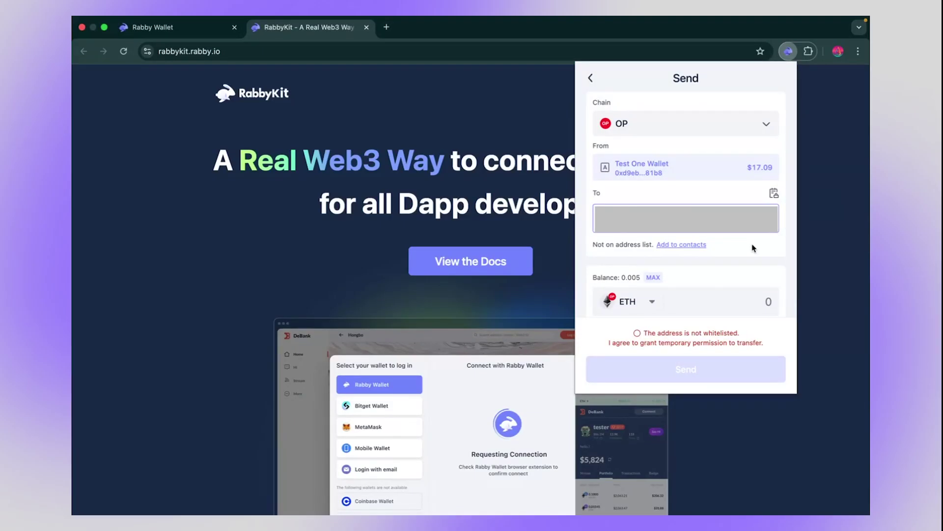
left_click(763, 302)
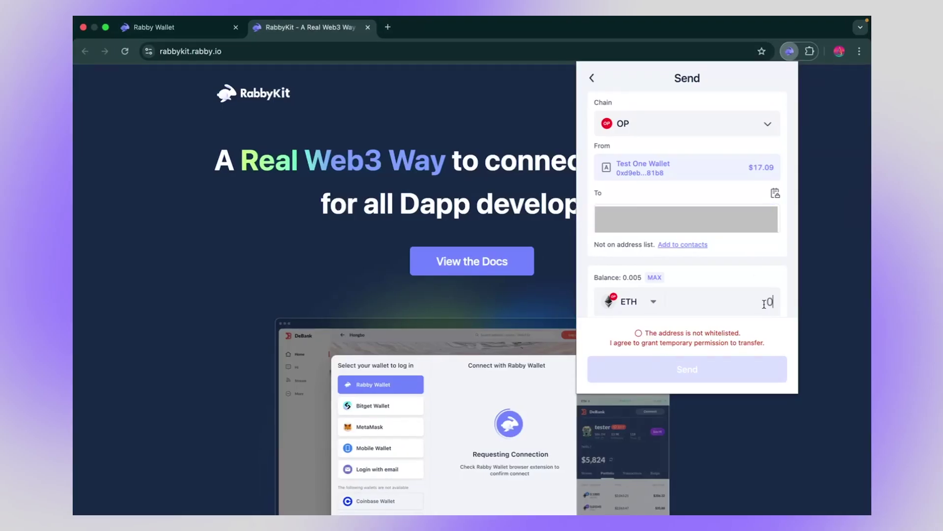
type("0.0005")
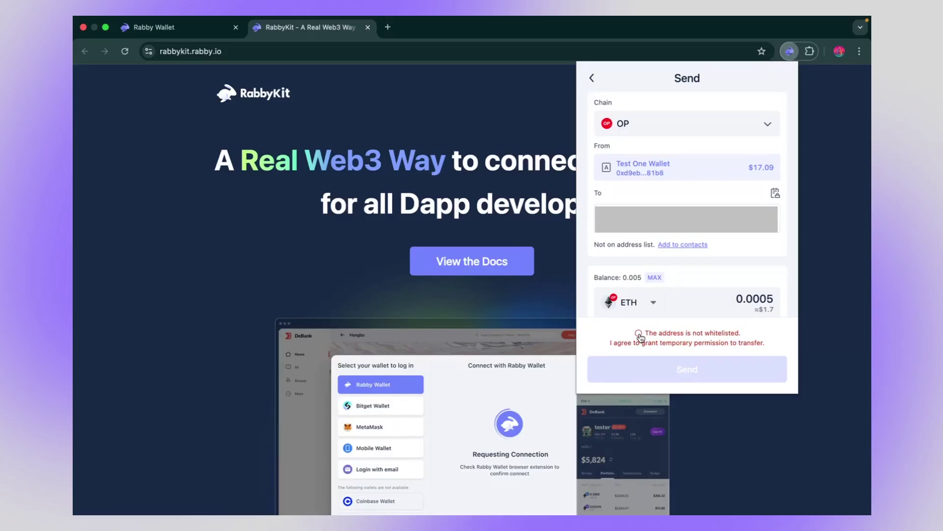
left_click(639, 333)
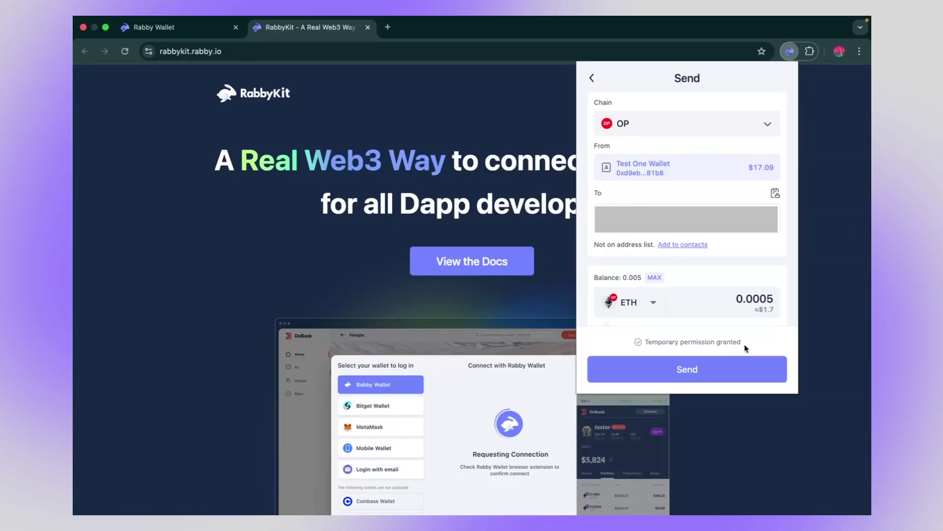
left_click(731, 370)
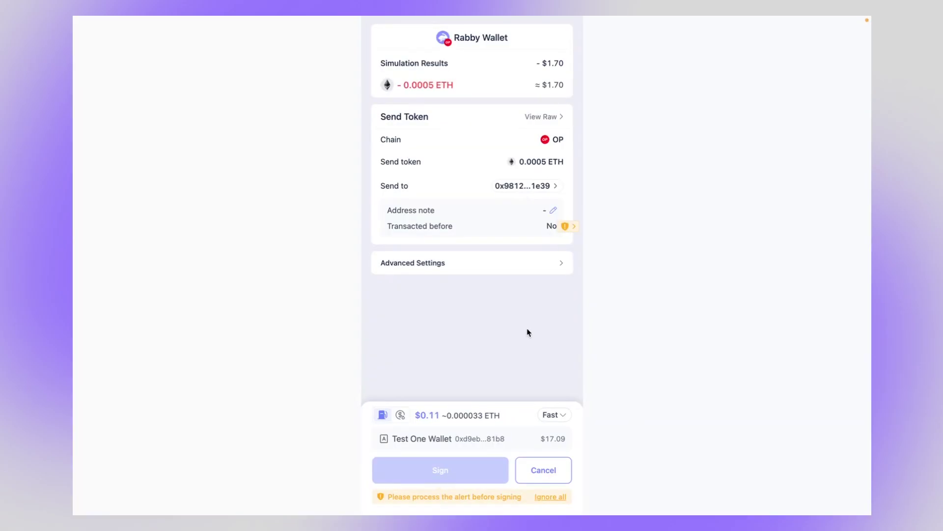
Ignore the never-used-address risk alert on the 0.0005 ETH OP send and review gas speed.
left_click(561, 229)
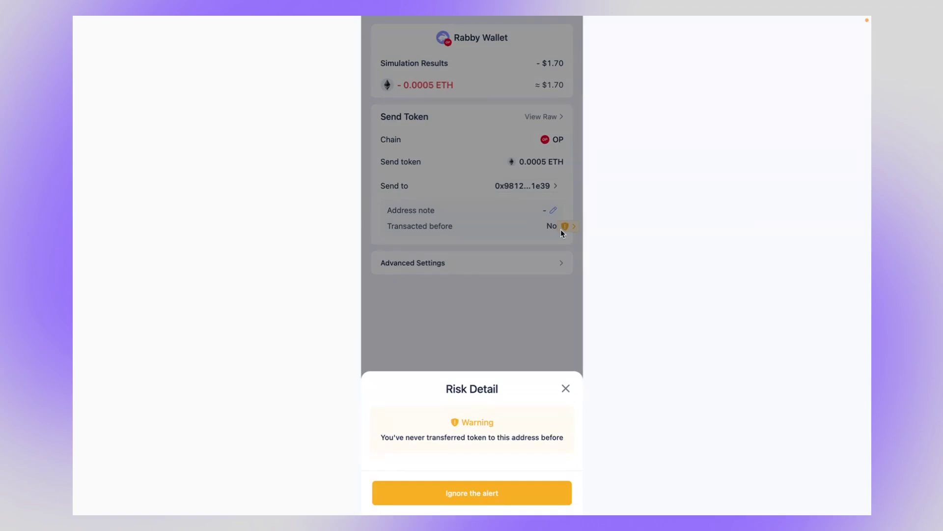
left_click(506, 491)
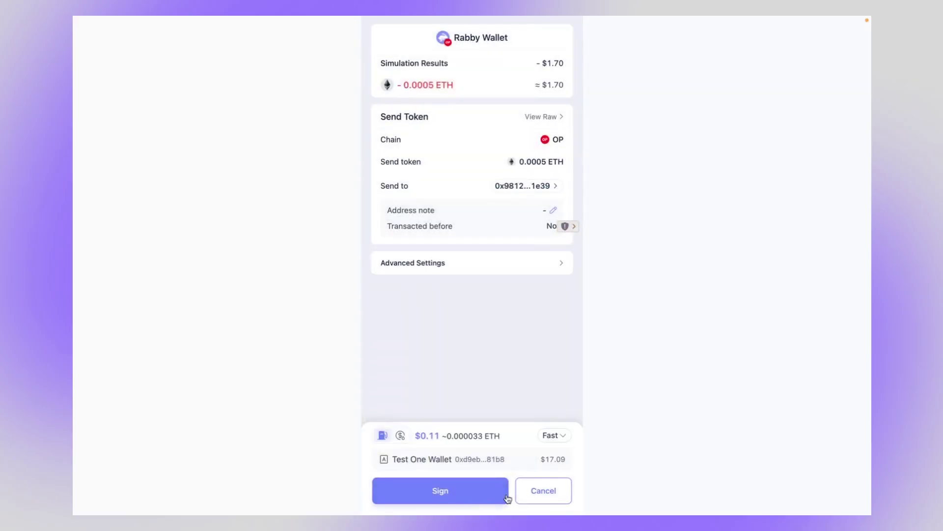
left_click(555, 435)
Keep Fast gas speed and sign the 0.0005 ETH send on OP.
left_click(448, 370)
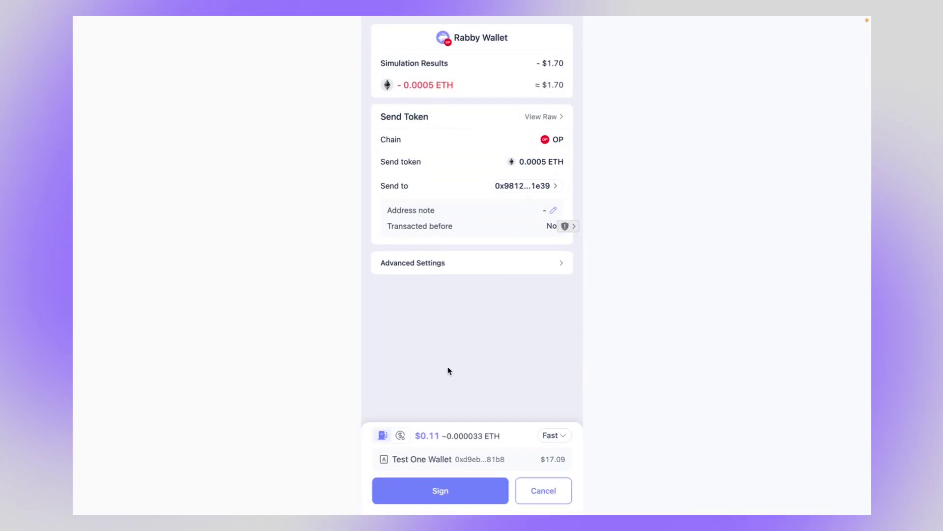
left_click(560, 438)
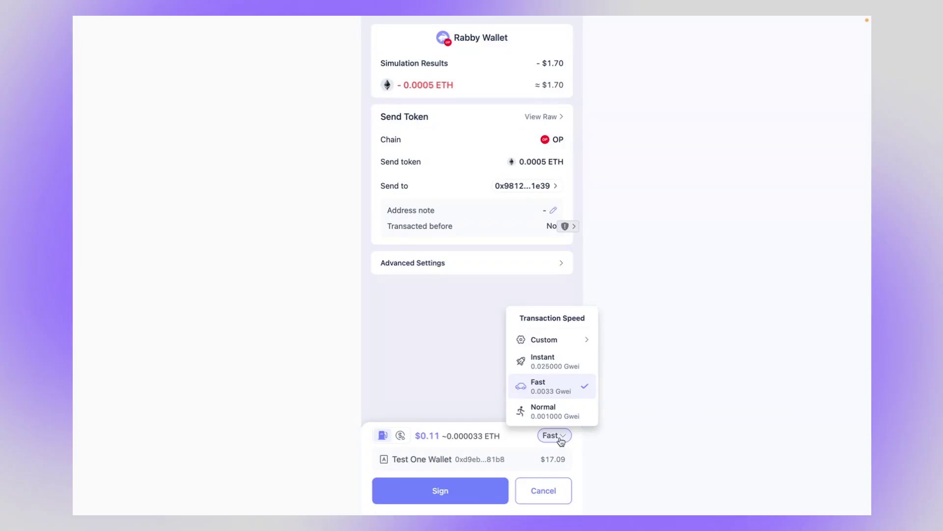
left_click(552, 387)
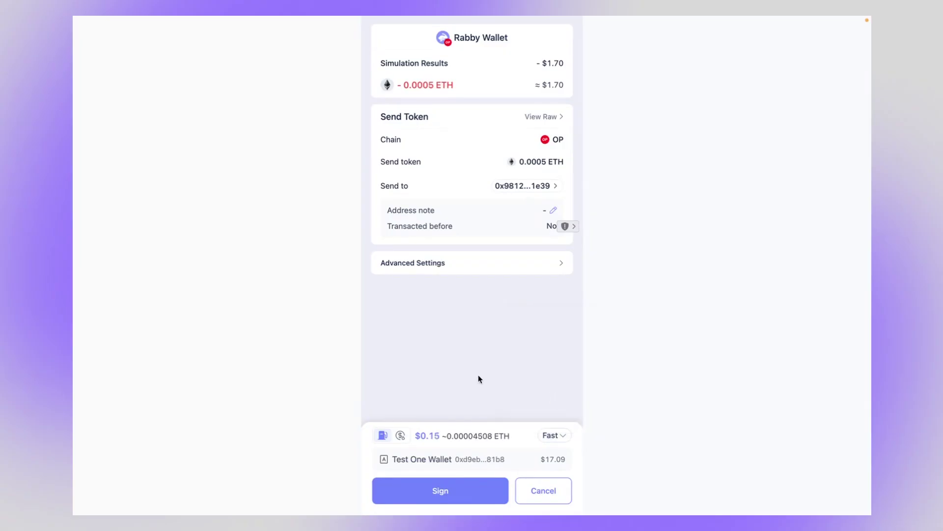
left_click(436, 494)
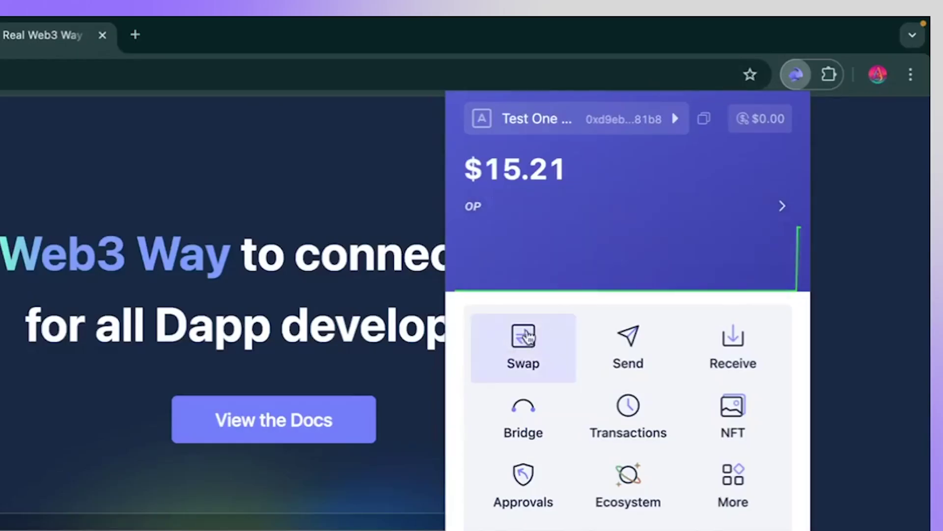
Set up an OP swap of 0.0003 ETH into USDC, quoting about 1.023354 USDC.
left_click(523, 354)
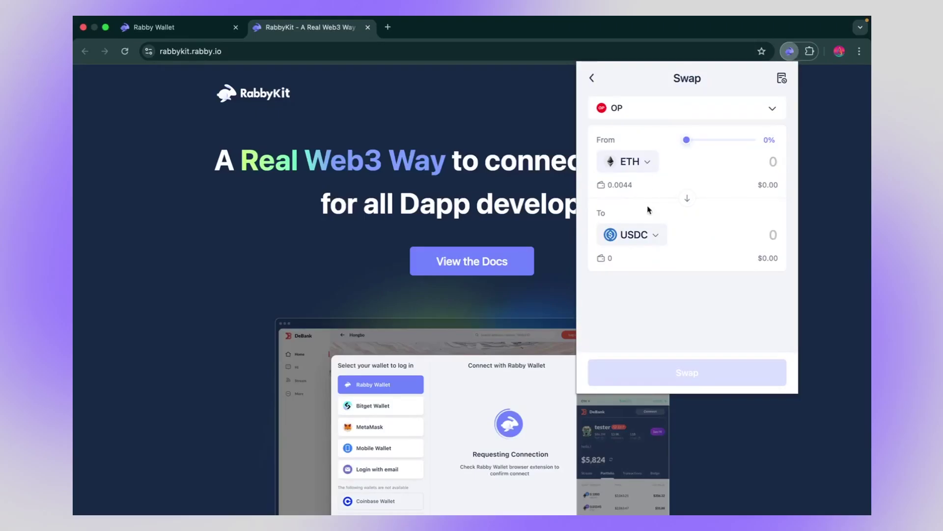
left_click(646, 240)
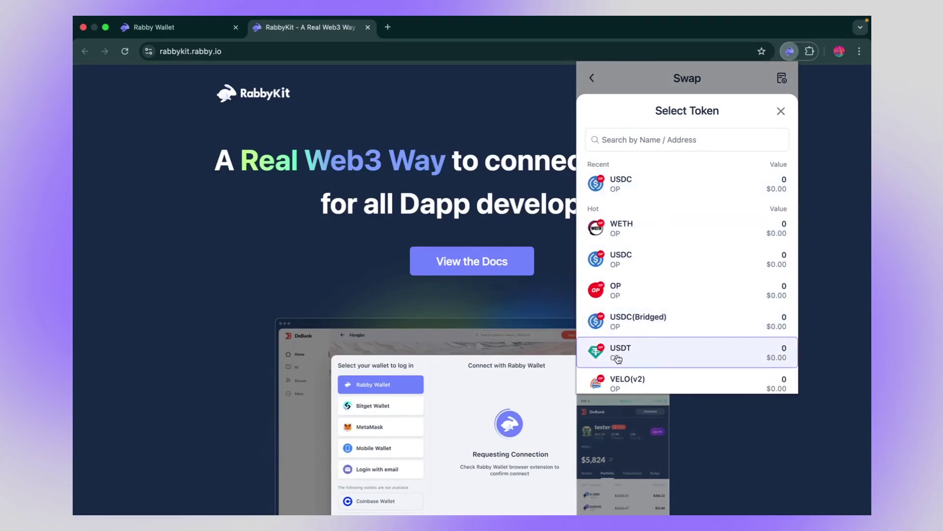
left_click(669, 184)
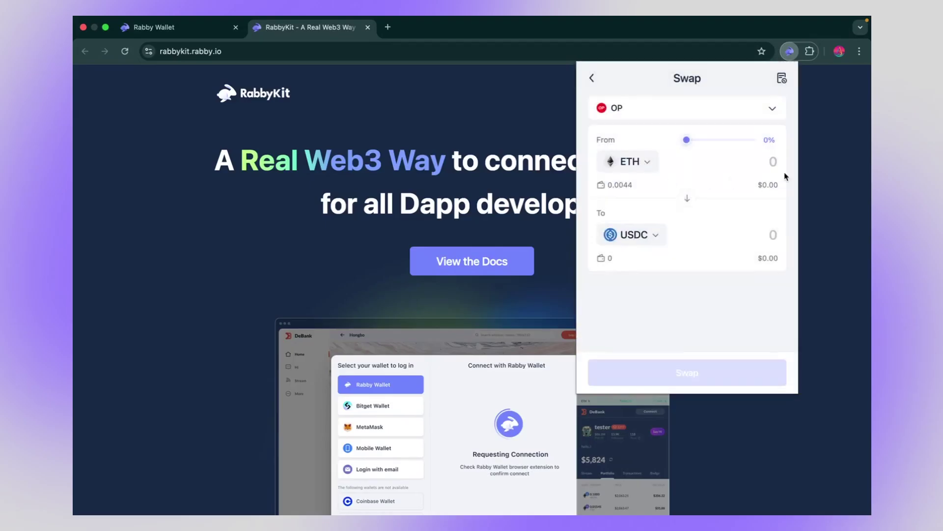
left_click(775, 163)
type("0.0003")
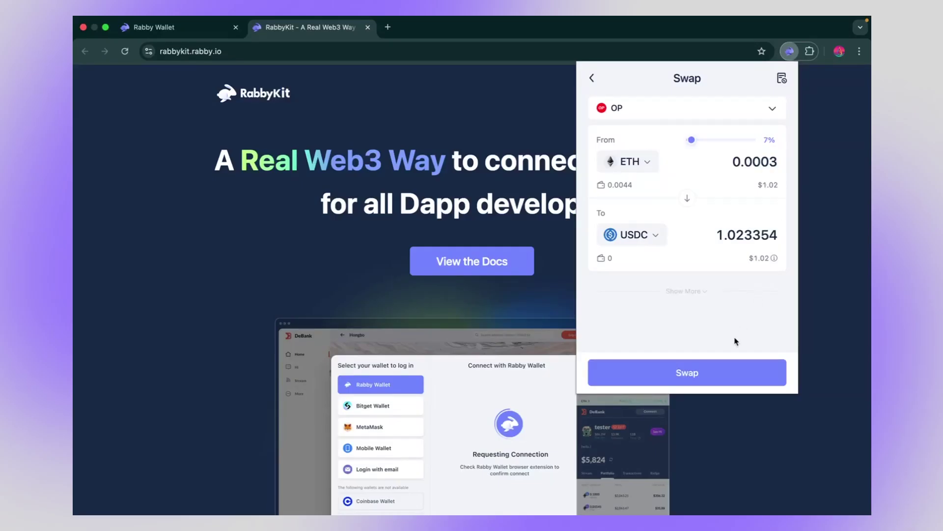
Submit and sign the 0.0003 ETH-to-USDC swap, then check held tokens from the $14.46 home.
left_click(718, 375)
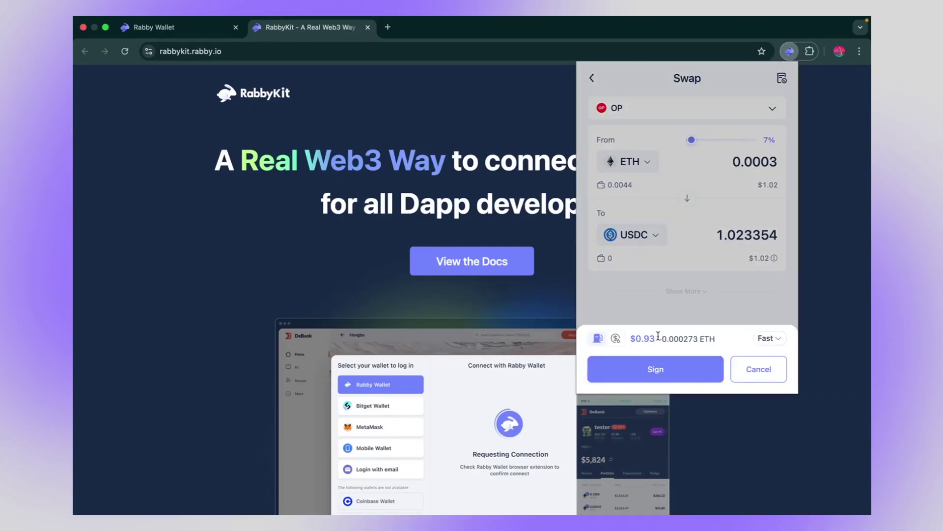
left_click(659, 369)
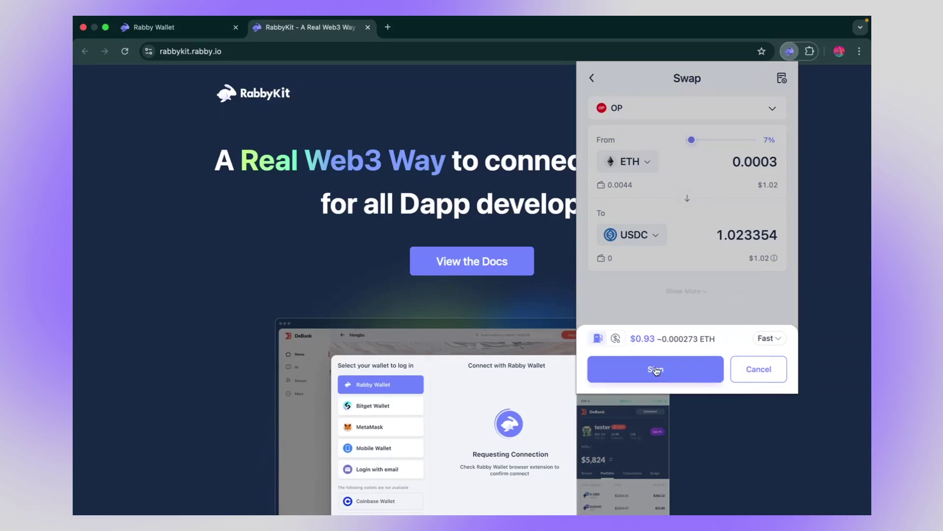
left_click(724, 113)
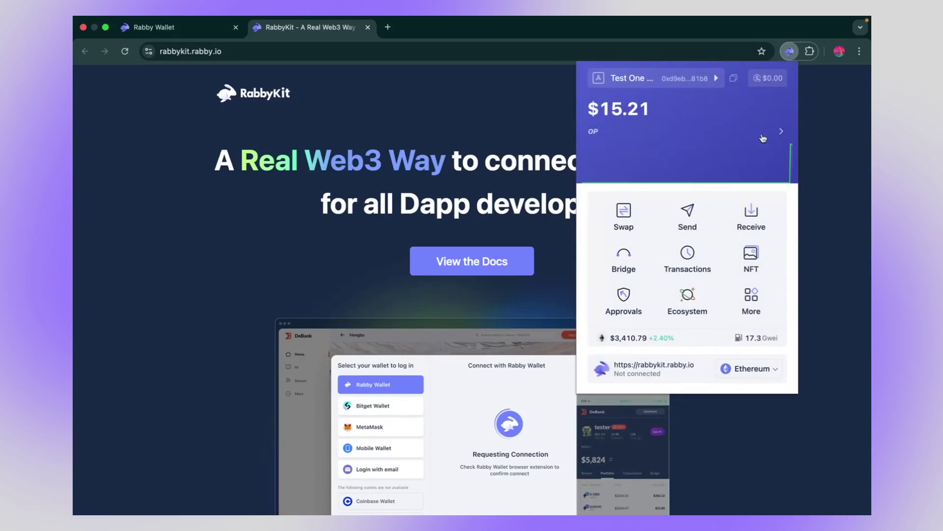
left_click(779, 132)
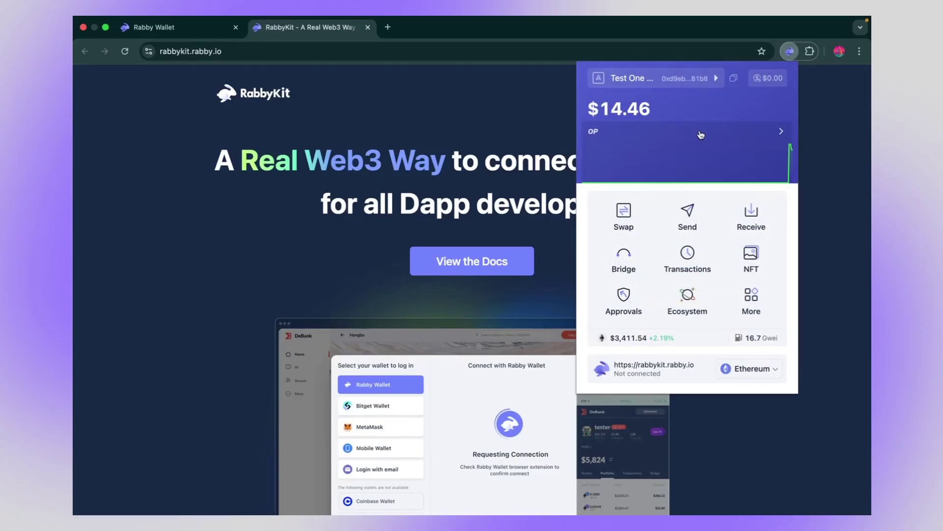
left_click(750, 257)
left_click(595, 82)
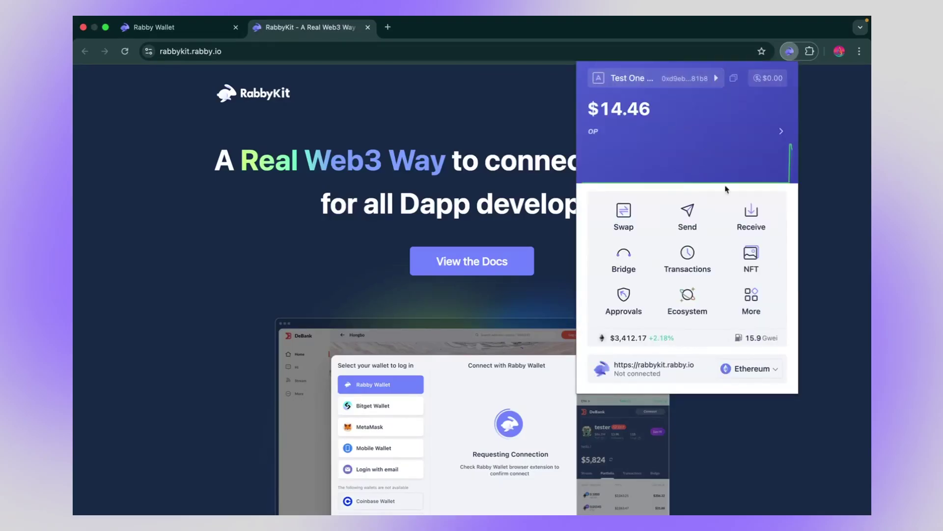
left_click(688, 258)
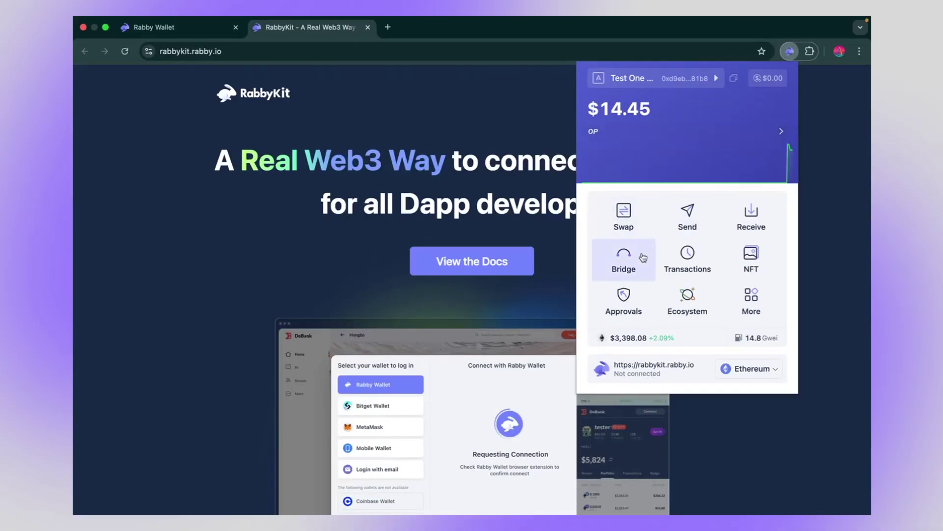
Start a bridge from OP with Base as the destination chain and list Base tokens.
left_click(644, 257)
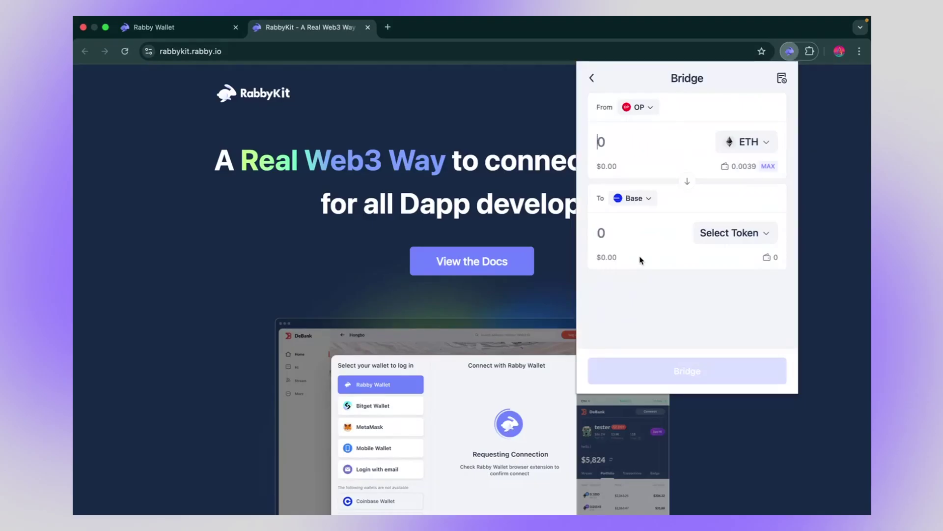
left_click(639, 202)
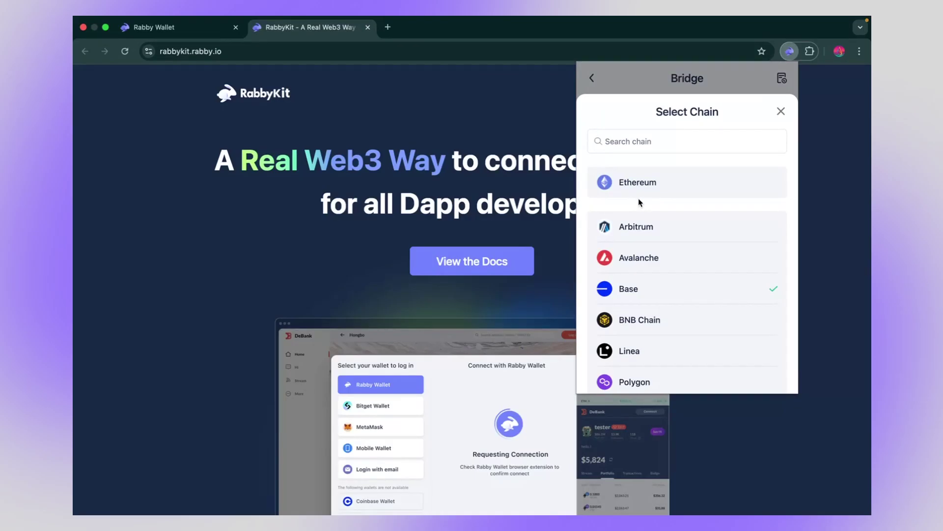
left_click(668, 289)
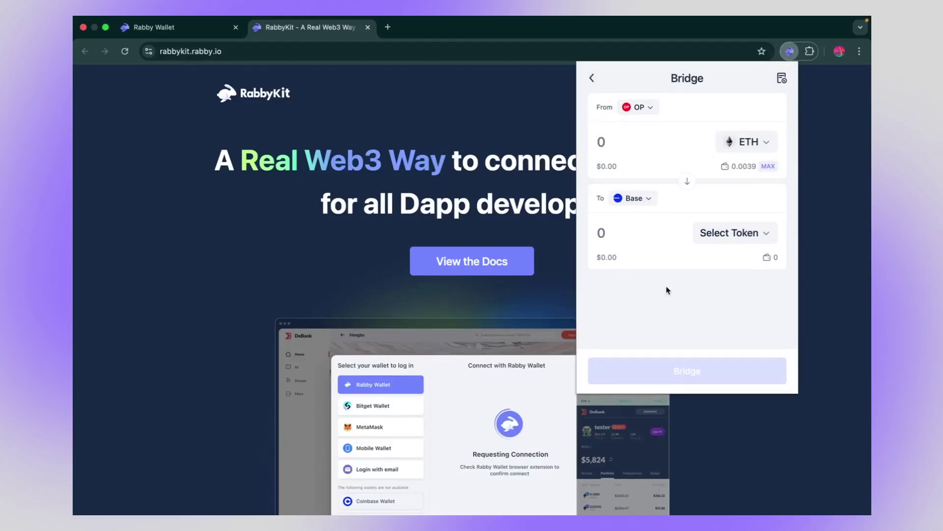
left_click(764, 235)
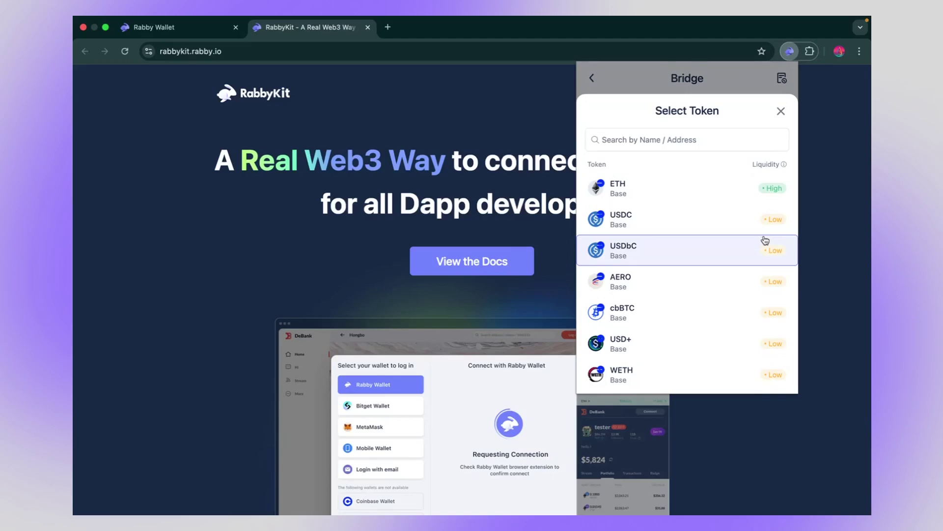
Choose ETH to receive on Base and enter 0.0009 ETH to bridge.
left_click(743, 190)
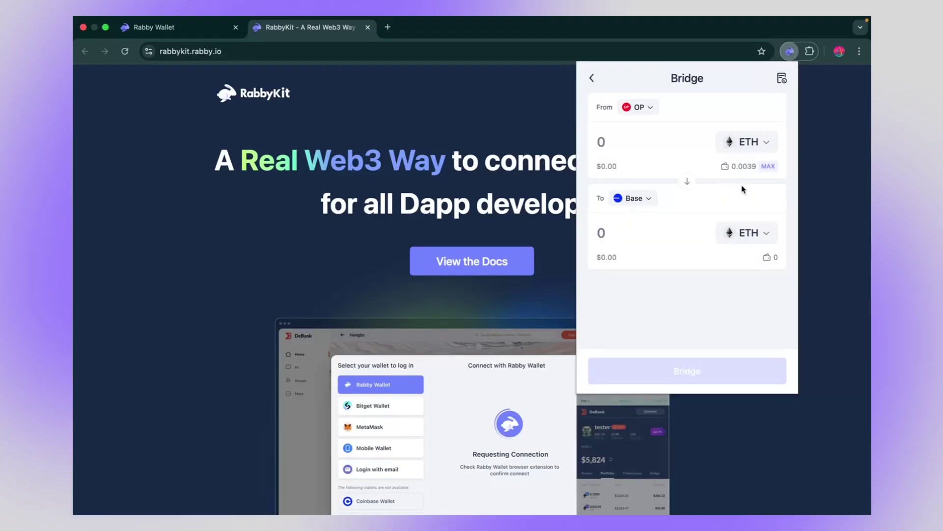
left_click(644, 143)
type("0.0009")
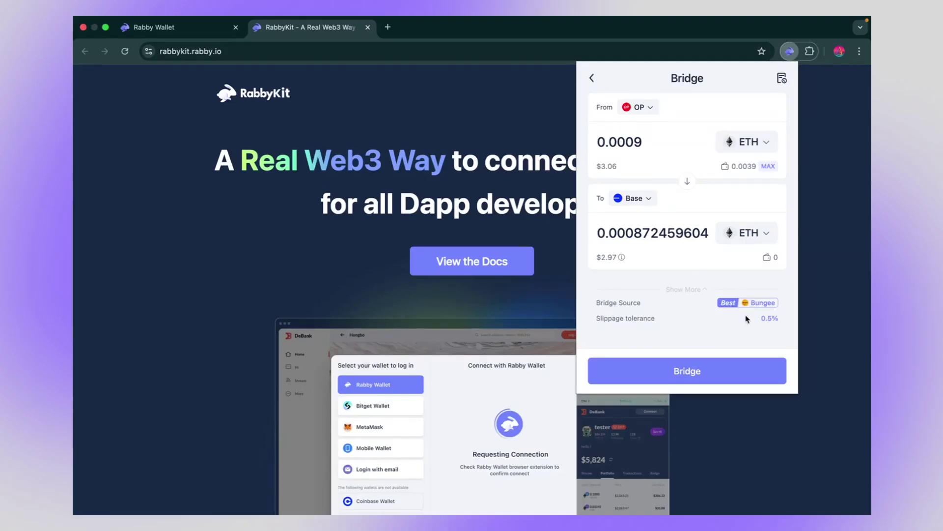
Submit the OP-to-Base bridge at Fast speed, then sign and confirm it.
left_click(711, 376)
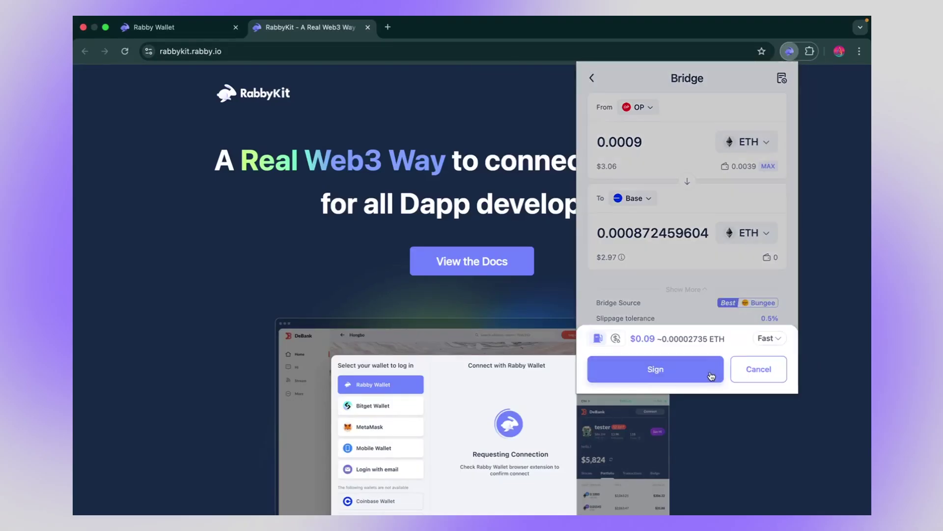
left_click(780, 341)
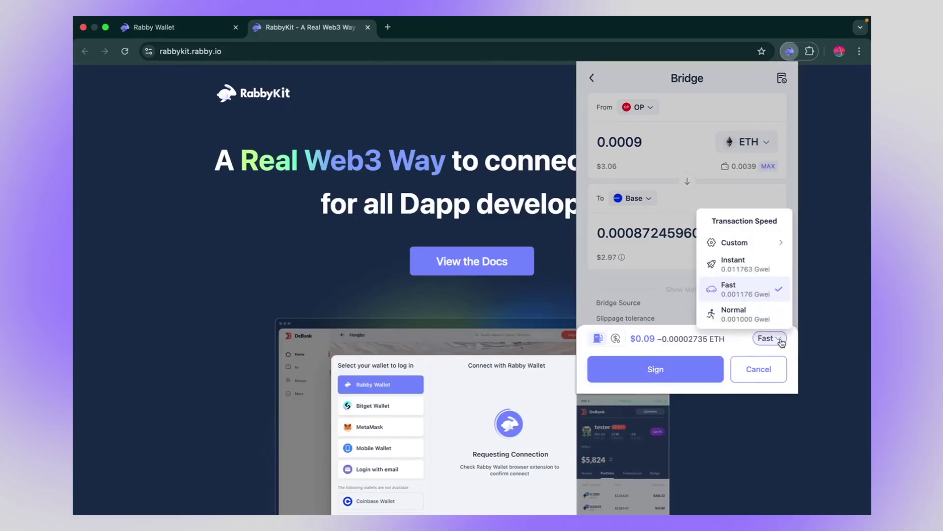
left_click(644, 372)
left_click(643, 371)
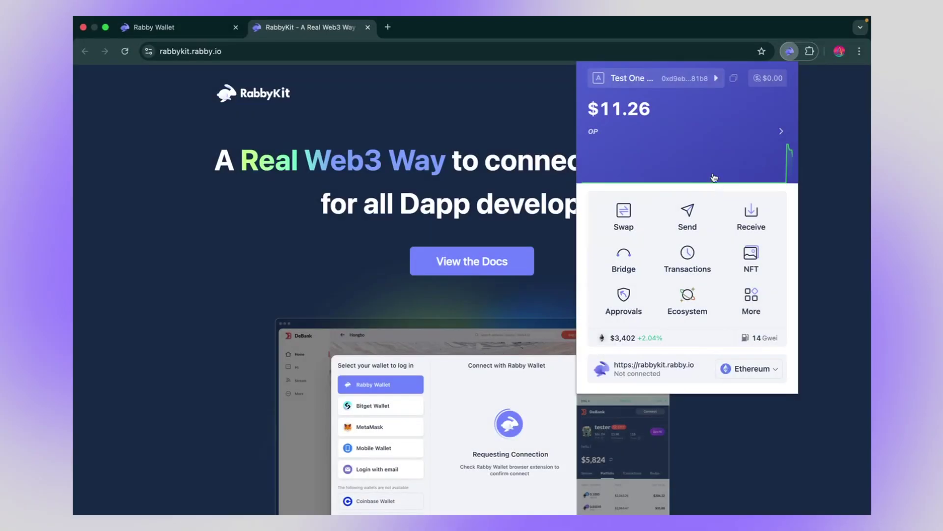
left_click(687, 257)
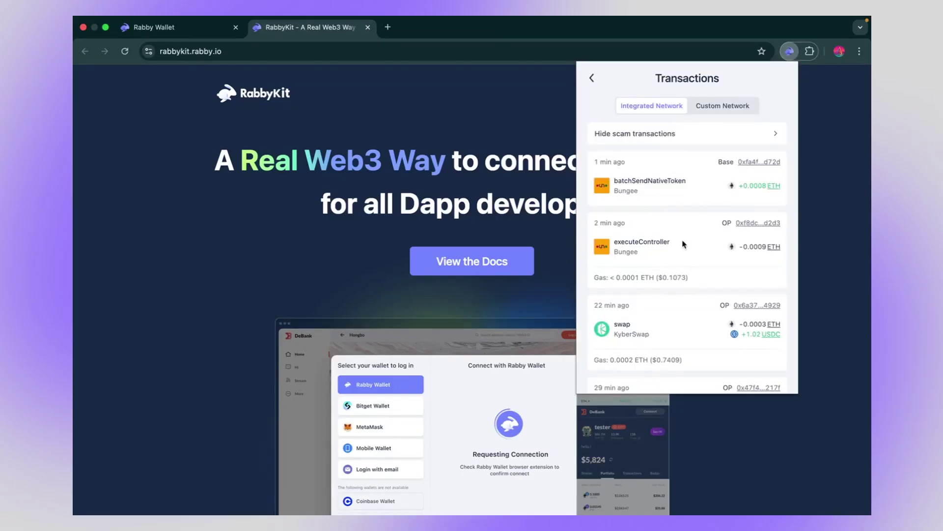
left_click(593, 77)
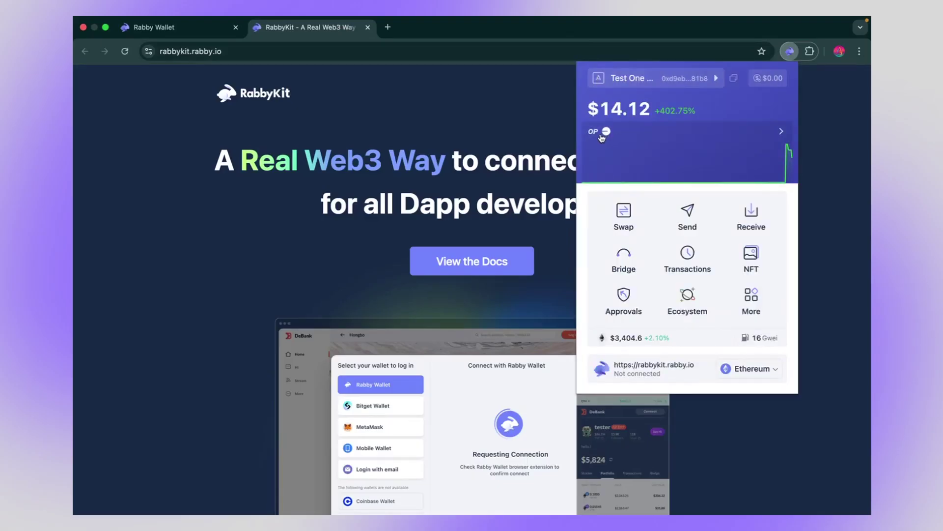
left_click(781, 131)
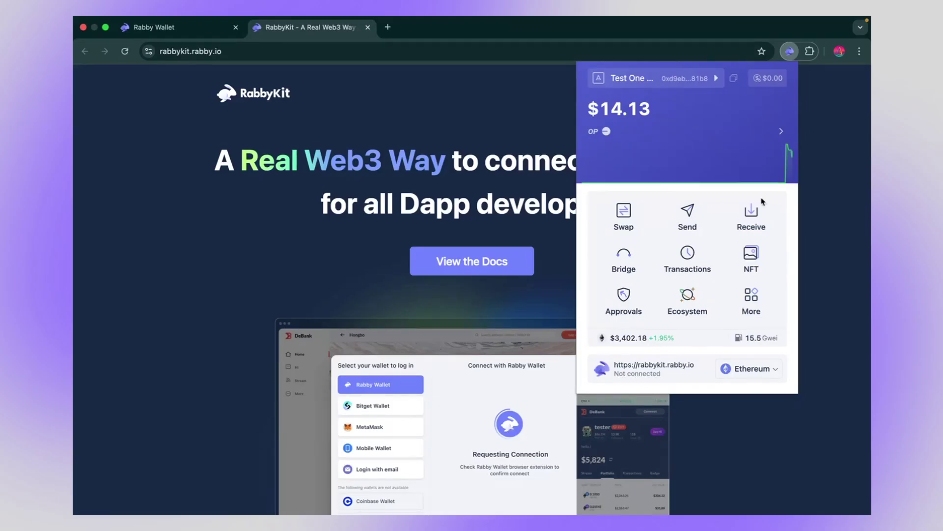
left_click(752, 308)
scroll(754, 308, "down", 3)
scroll(754, 308, "up", 3)
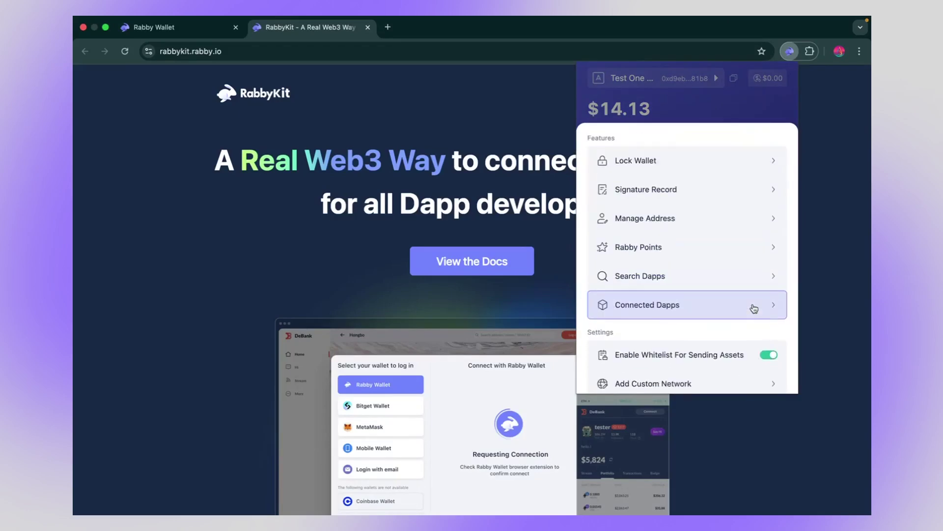
left_click(748, 116)
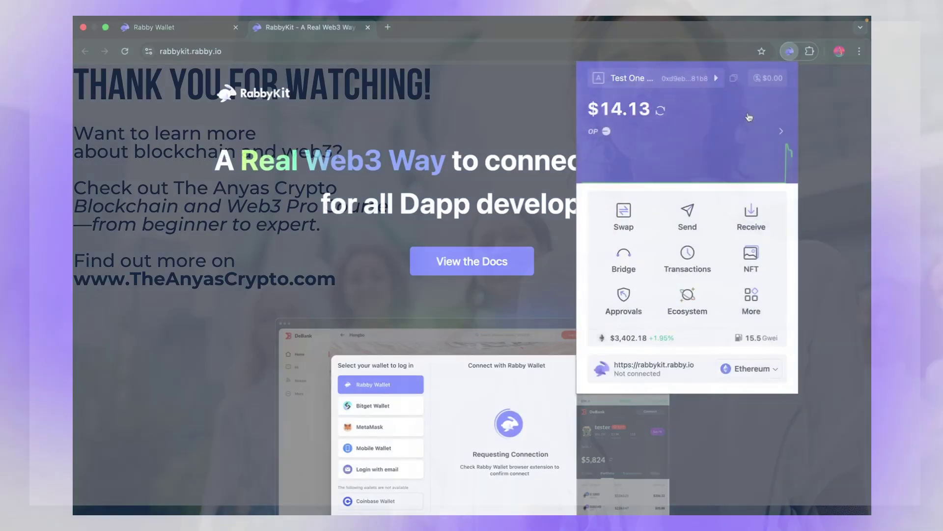